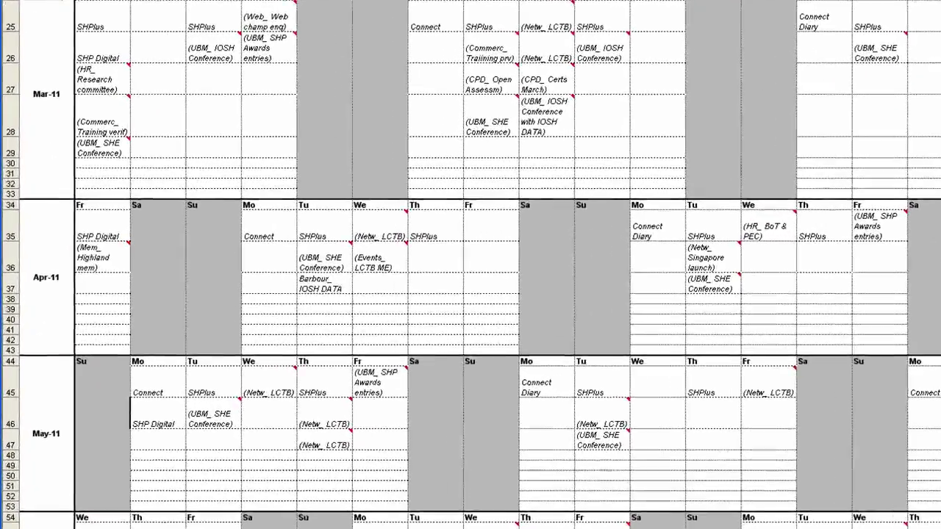
Bring up the print settings and pick PDFill PDF&Image Writer as the printer.
{"action": "key", "text": "ctrl+p"}
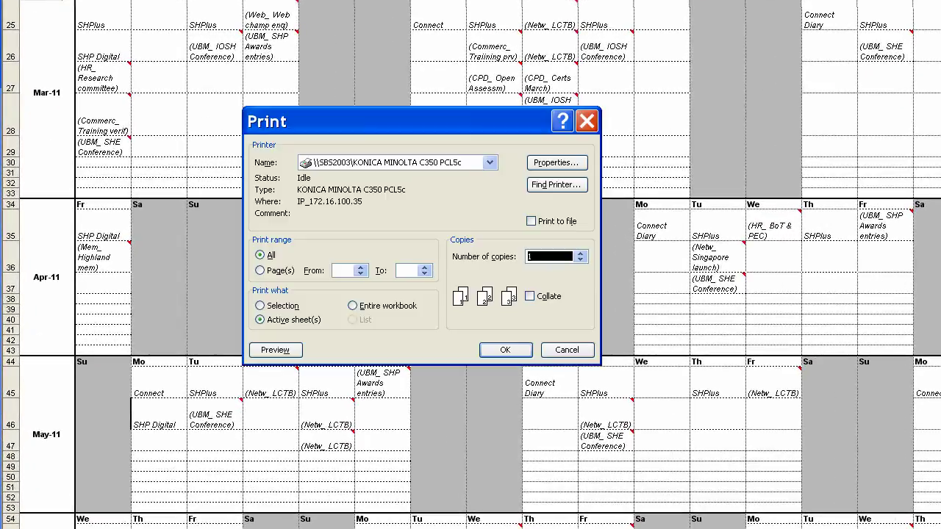
{"action": "left_click", "coordinate": [489, 163]}
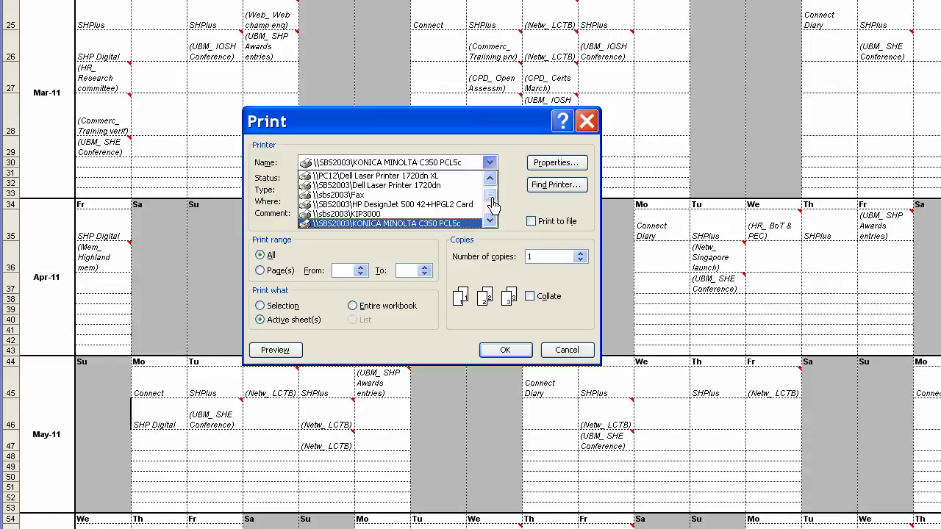
{"action": "scroll", "coordinate": [492, 212], "scroll_direction": "down", "scroll_amount": 2}
{"action": "scroll", "coordinate": [494, 217], "scroll_direction": "up", "scroll_amount": 2}
{"action": "left_click", "coordinate": [447, 222]}
{"action": "scroll", "coordinate": [446, 222], "scroll_direction": "down", "scroll_amount": 3}
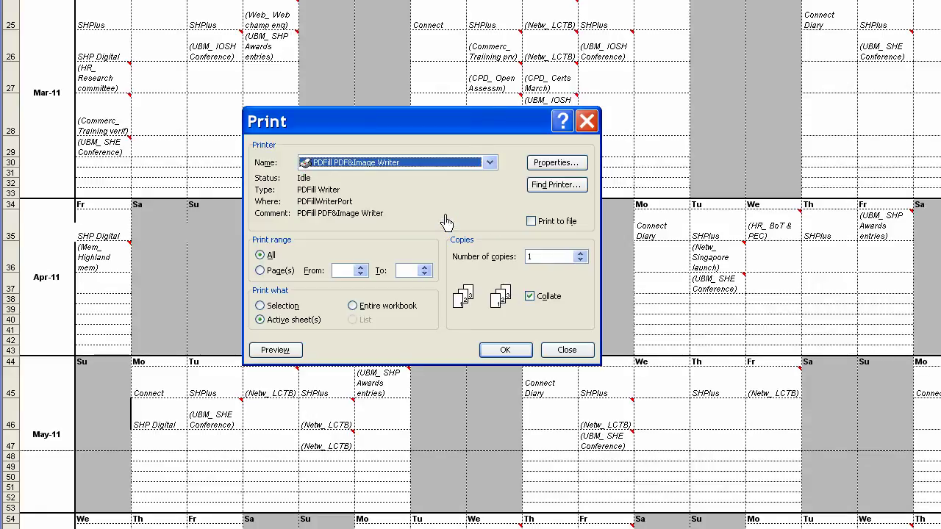
Set the PDF writer's paper size to A0 in its advanced document settings.
{"action": "left_click", "coordinate": [555, 164]}
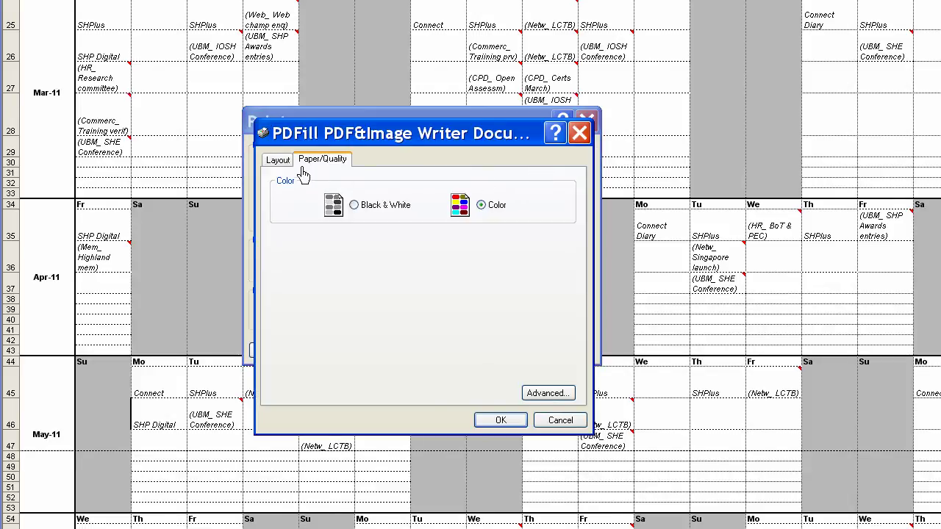
{"action": "left_click", "coordinate": [284, 167]}
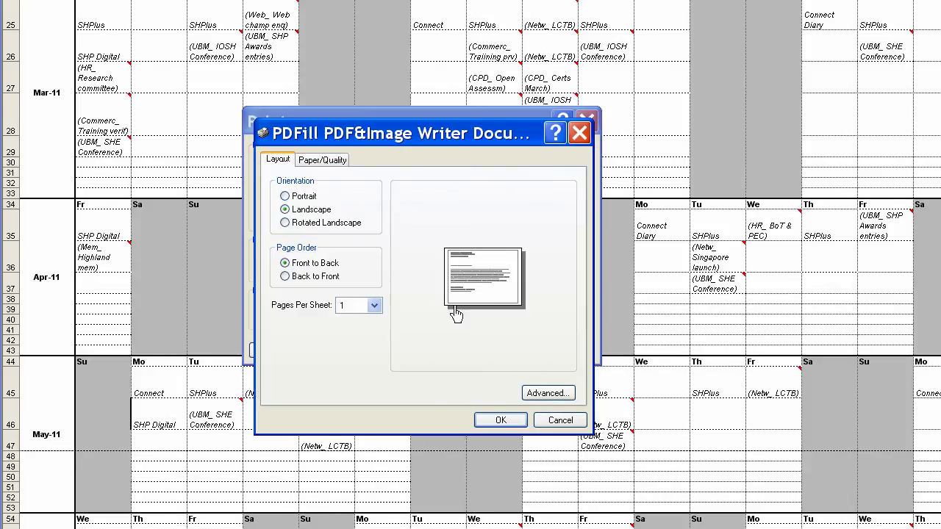
{"action": "left_click", "coordinate": [550, 393]}
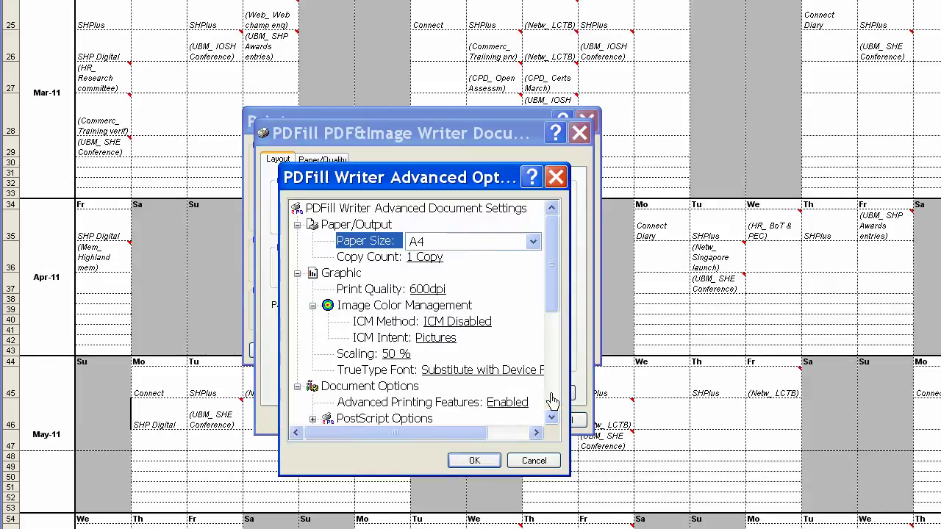
{"action": "left_click", "coordinate": [485, 239]}
{"action": "scroll", "coordinate": [520, 254], "scroll_direction": "down", "scroll_amount": 3}
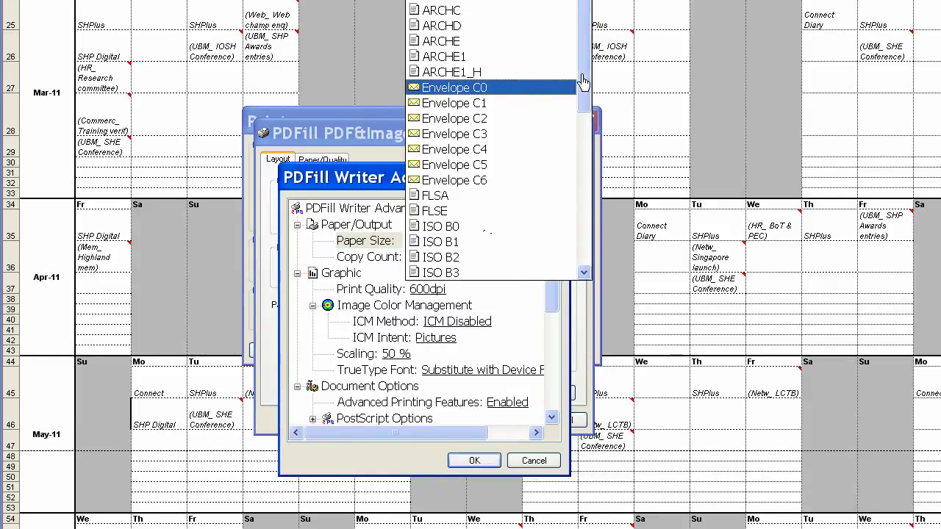
{"action": "left_click_drag", "start_coordinate": [580, 84], "coordinate": [583, 5]}
{"action": "key", "text": "Escape"}
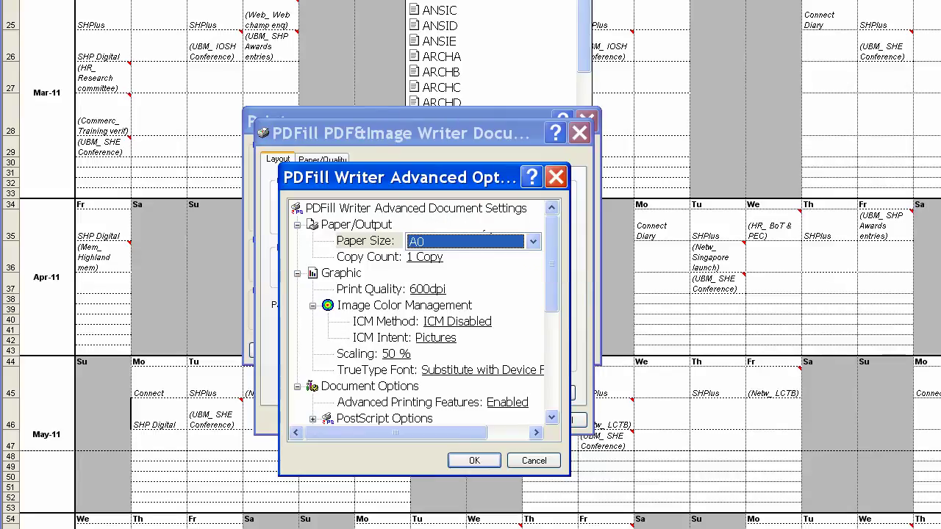
{"action": "left_click", "coordinate": [474, 460]}
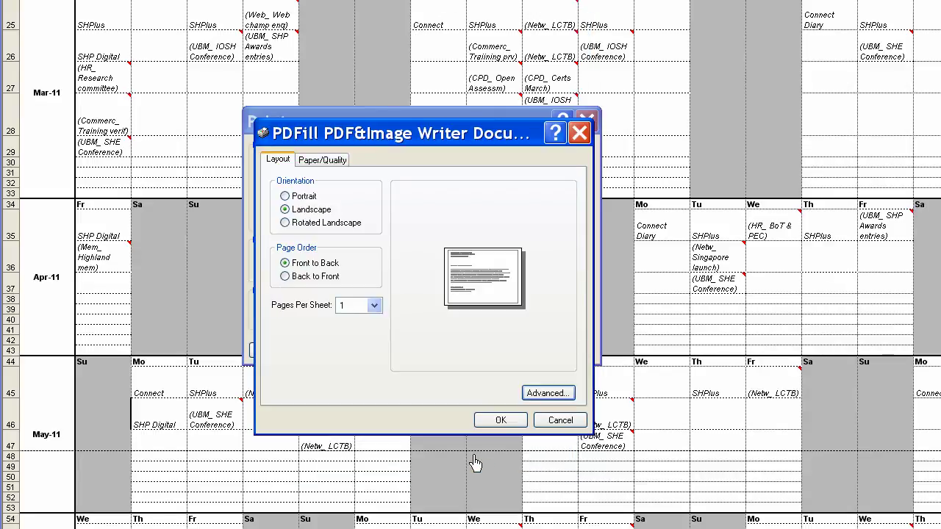
Switch the PDF writer's page orientation to landscape and accept its preferences.
{"action": "left_click", "coordinate": [301, 160]}
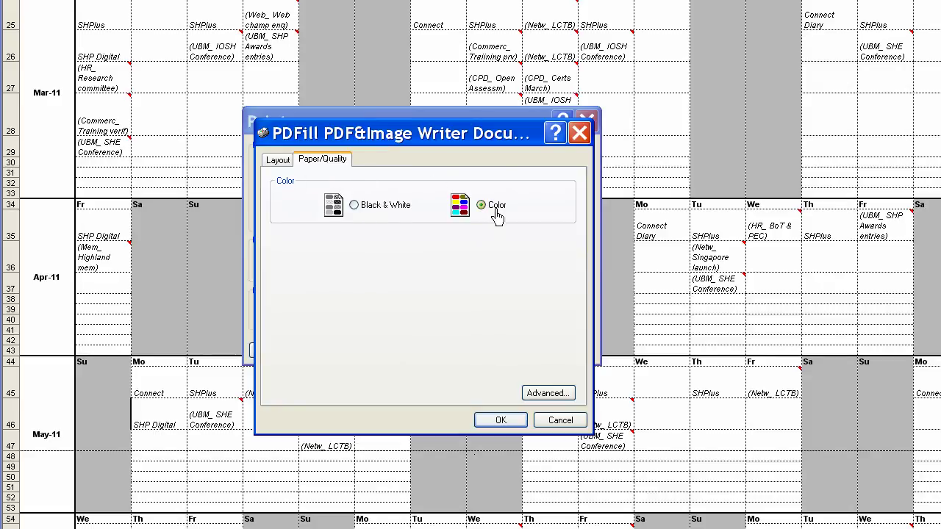
{"action": "left_click", "coordinate": [281, 160]}
{"action": "left_click", "coordinate": [307, 211]}
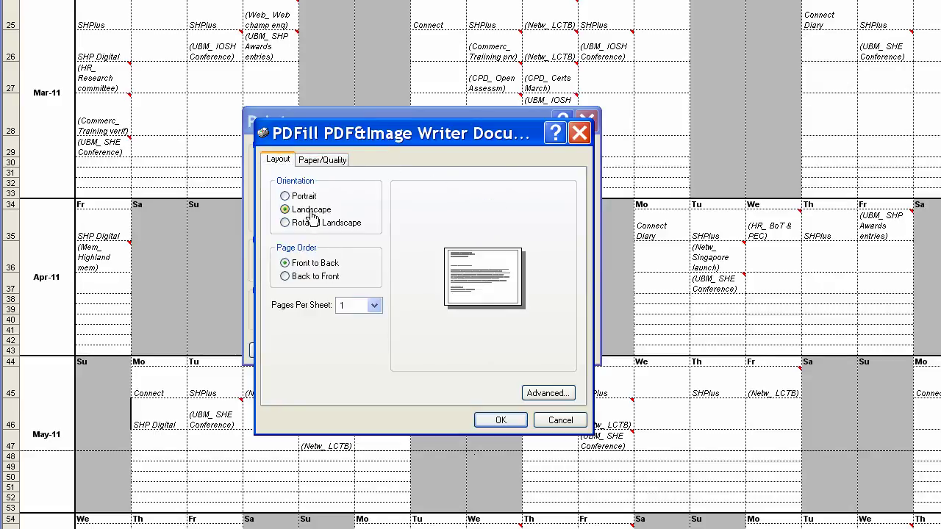
{"action": "left_click", "coordinate": [510, 424]}
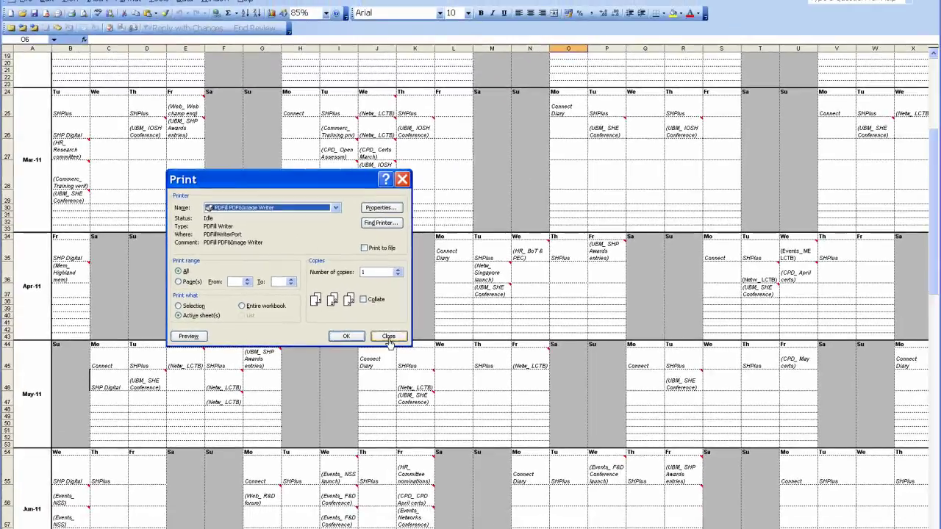
Close the Print dialog and set Page Setup scaling to fit 1 page wide by 1 tall.
{"action": "left_click", "coordinate": [567, 350]}
{"action": "left_click", "coordinate": [26, 2]}
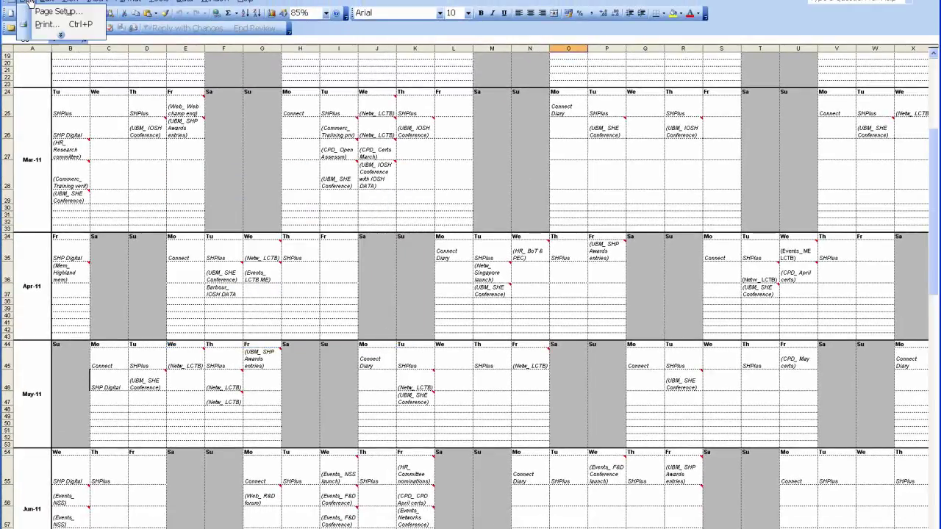
{"action": "left_click", "coordinate": [34, 13]}
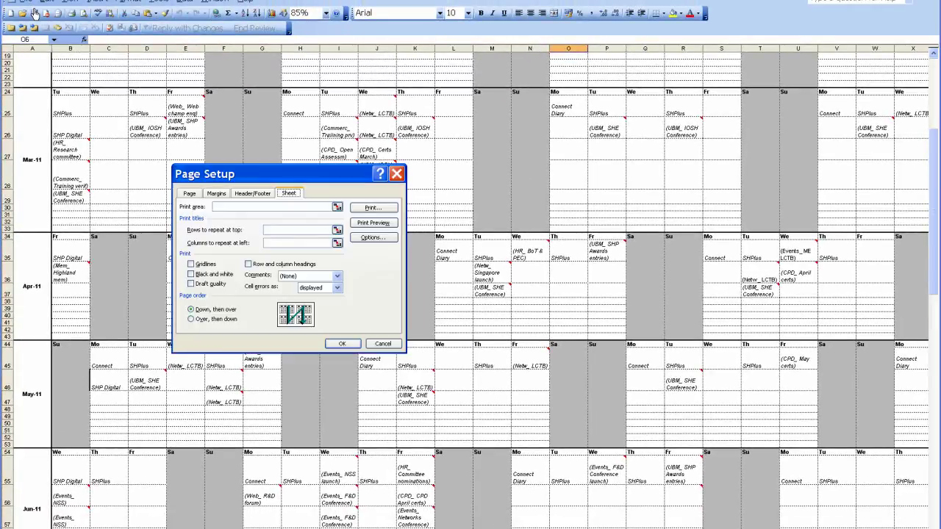
{"action": "left_click", "coordinate": [183, 195]}
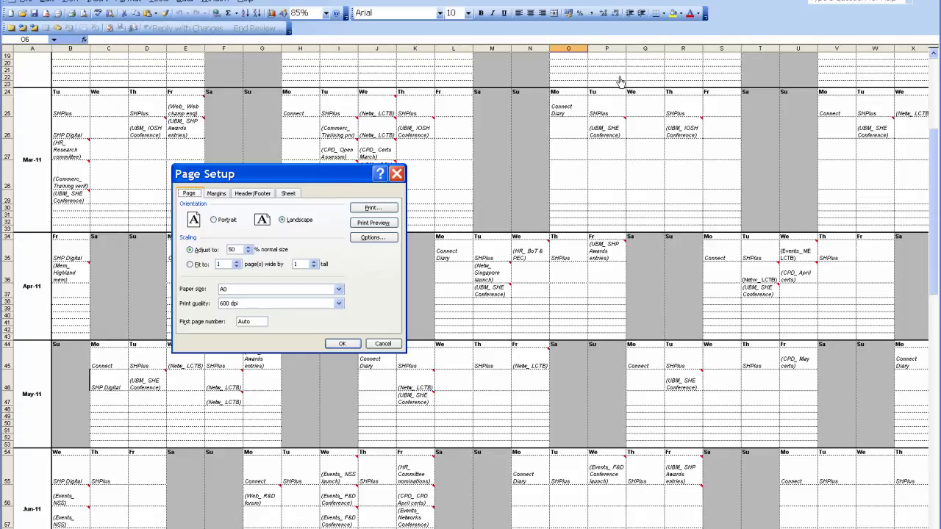
{"action": "left_click", "coordinate": [189, 266]}
Tick Horizontally and Vertically under Center on page, keep Fit to 1 page, and OK Page Setup.
{"action": "left_click", "coordinate": [214, 195]}
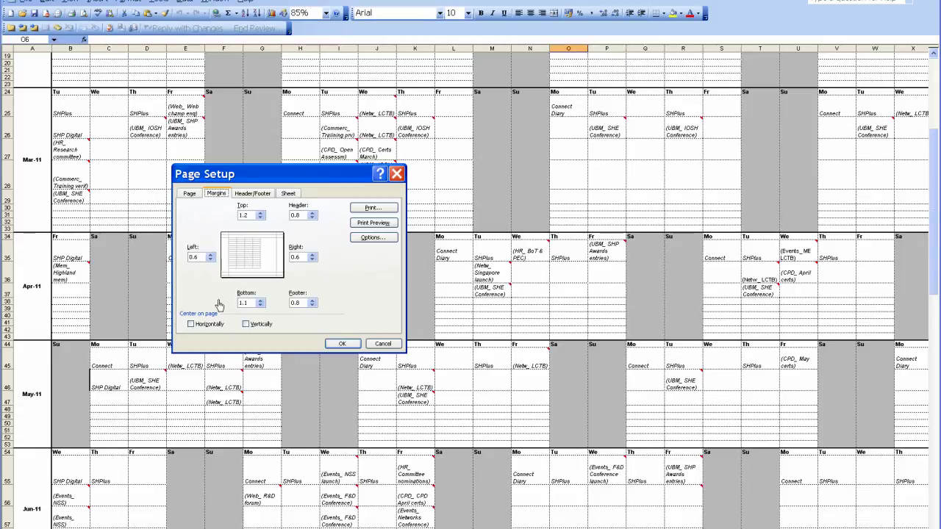
{"action": "left_click", "coordinate": [191, 324]}
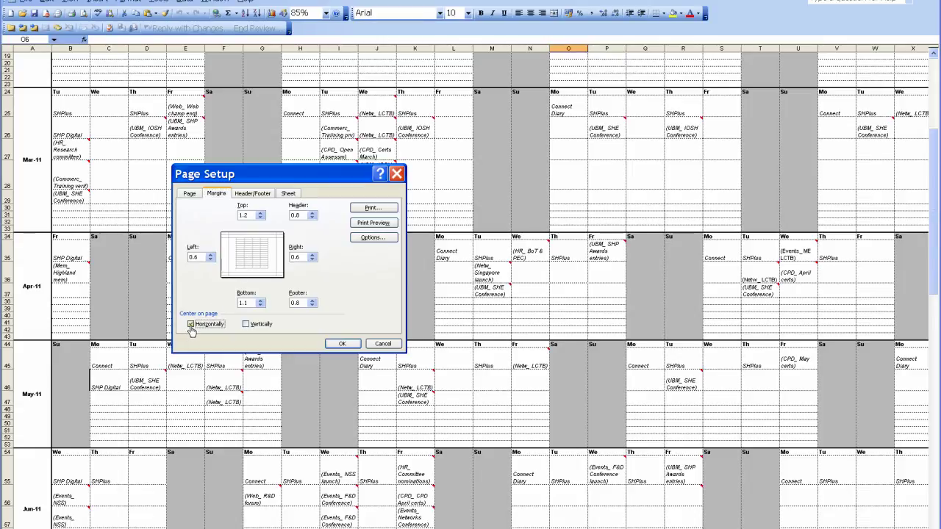
{"action": "left_click", "coordinate": [246, 324]}
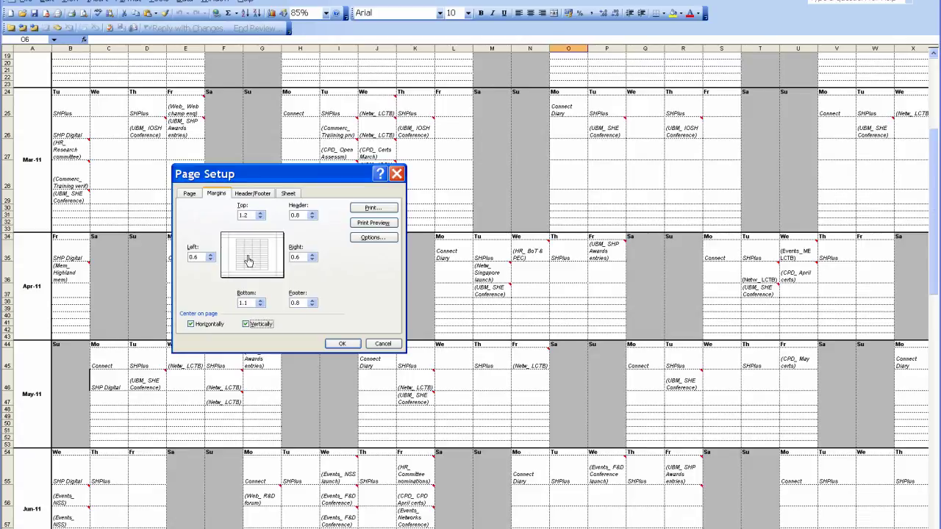
{"action": "left_click", "coordinate": [190, 194]}
{"action": "left_click", "coordinate": [194, 266]}
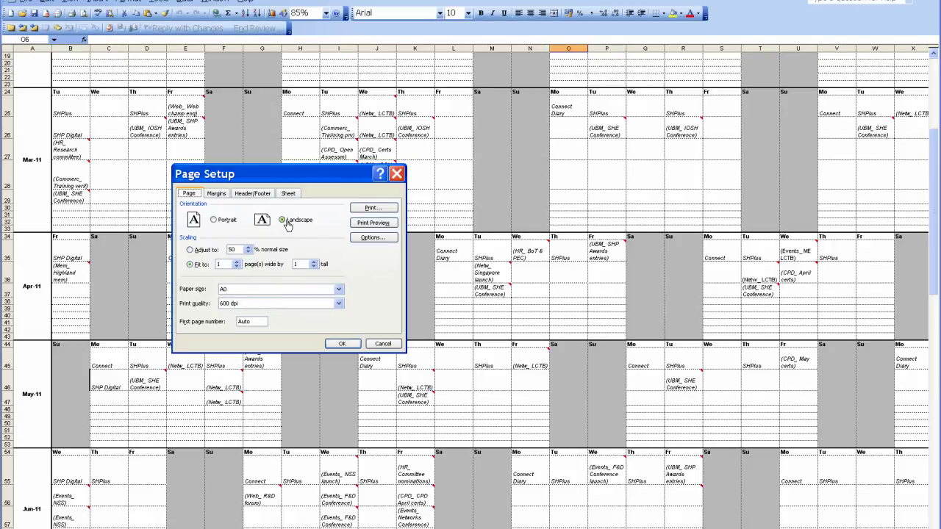
{"action": "left_click", "coordinate": [216, 194]}
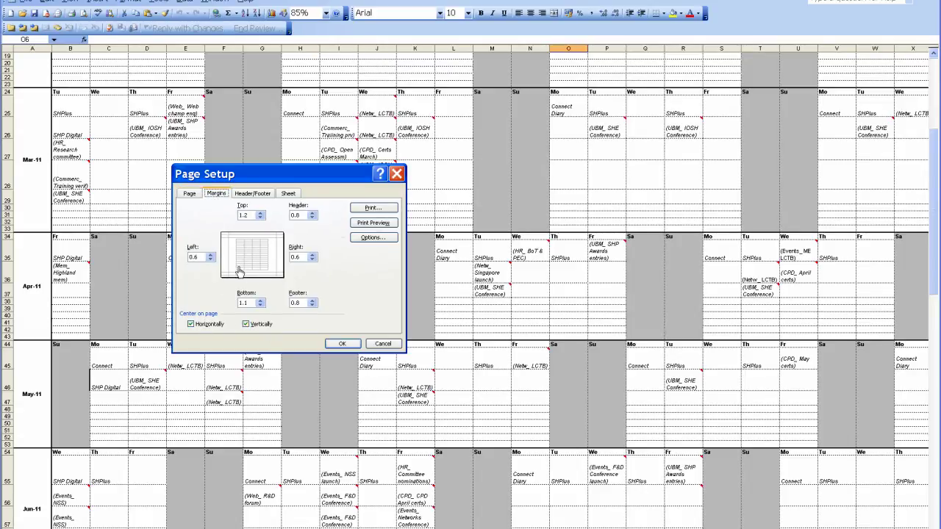
{"action": "left_click", "coordinate": [253, 194]}
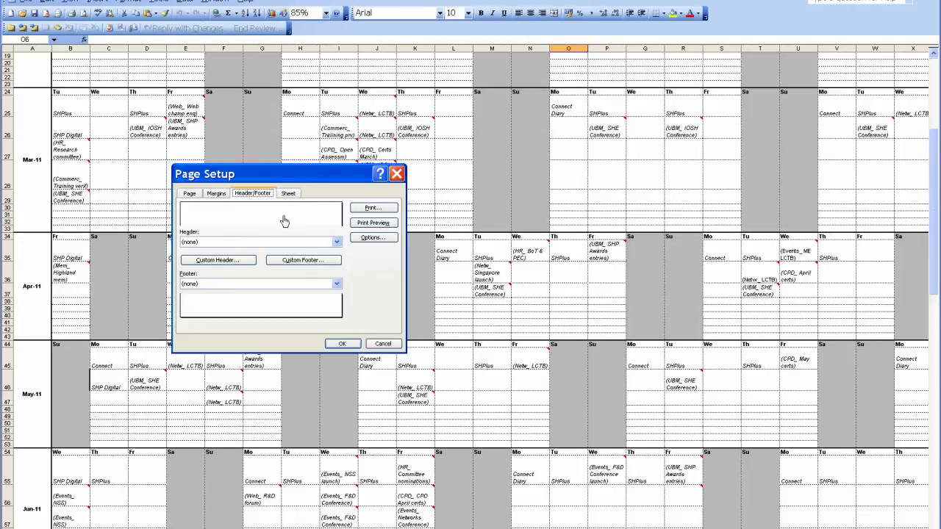
{"action": "left_click", "coordinate": [288, 193]}
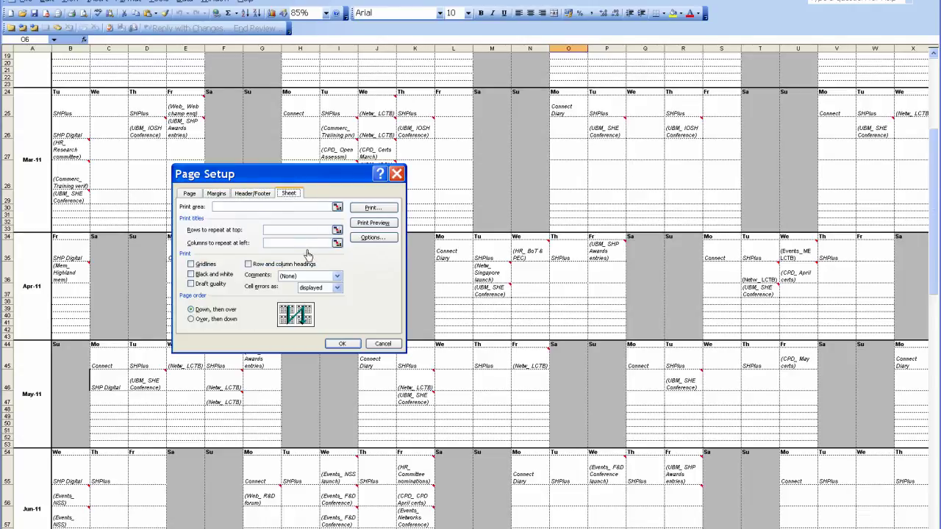
{"action": "left_click", "coordinate": [342, 344]}
Preview the one-page calendar from File > Print and print it to the PDF writer.
{"action": "left_click", "coordinate": [24, 2]}
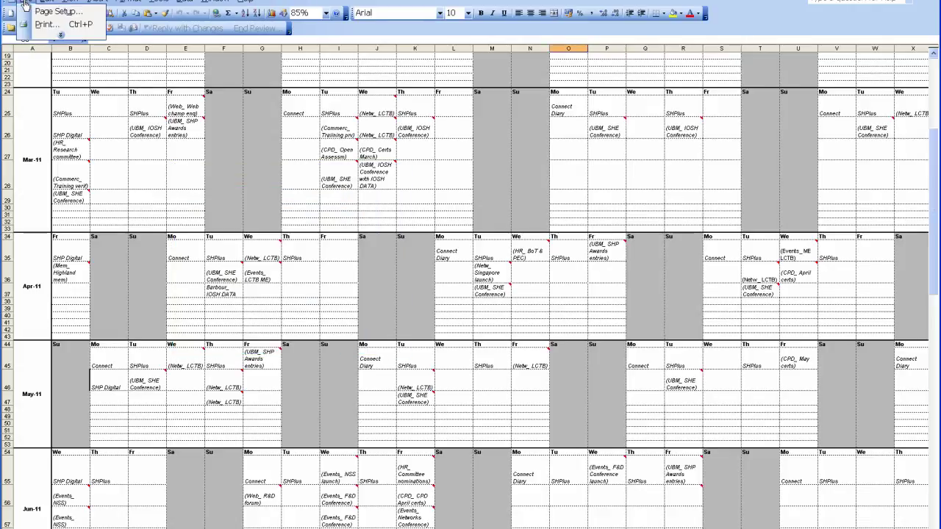
{"action": "left_click", "coordinate": [35, 29]}
{"action": "left_click", "coordinate": [188, 336]}
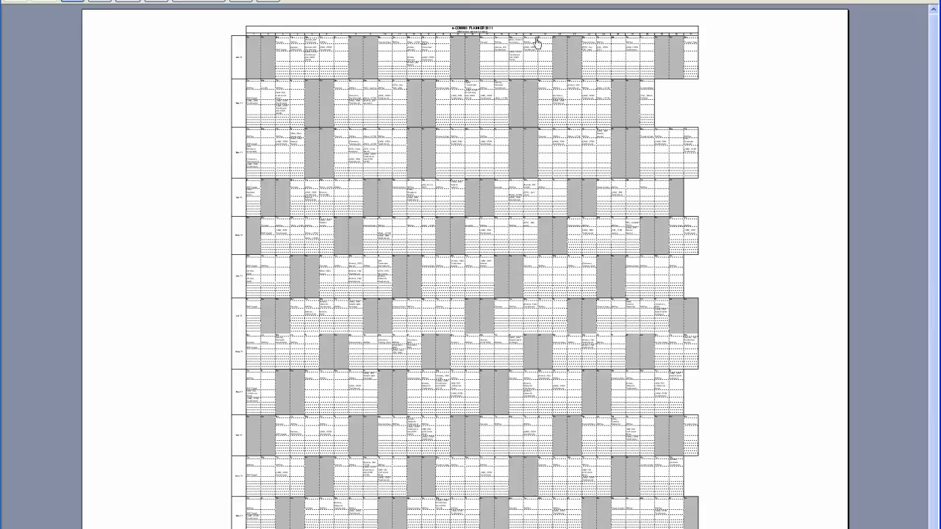
{"action": "left_click", "coordinate": [96, 4]}
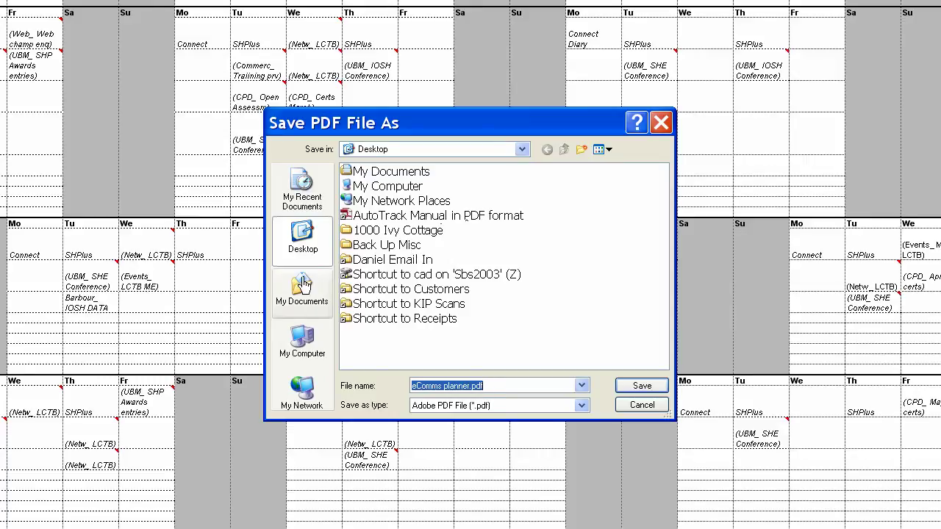
Save the PDF to the Desktop as eComms planner.pdf.
{"action": "left_click", "coordinate": [641, 386]}
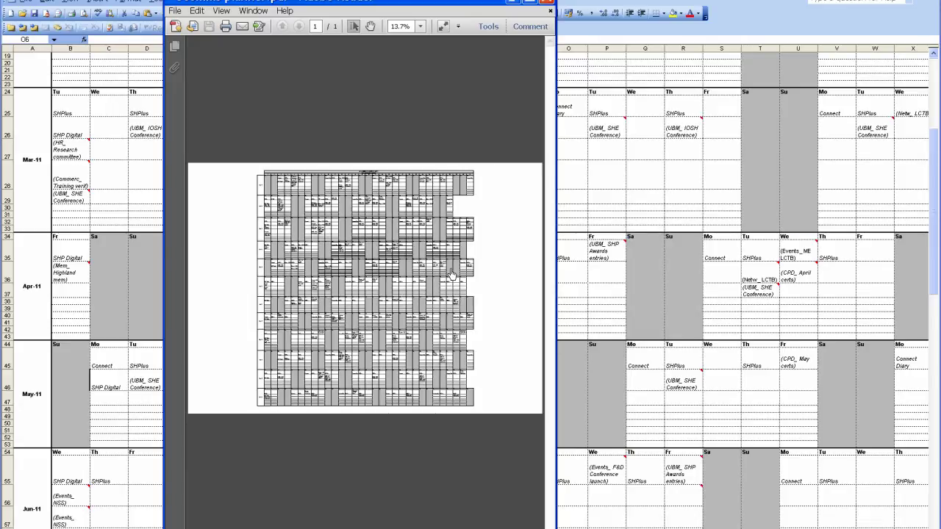
Move the Adobe Reader window back over Excel and open its File menu.
{"action": "left_click_drag", "start_coordinate": [394, 6], "coordinate": [493, 15]}
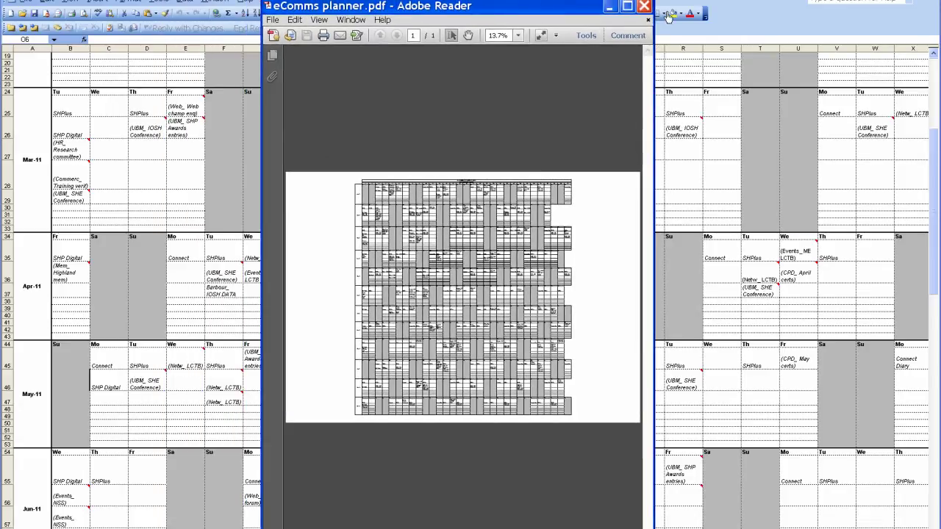
{"action": "left_click_drag", "start_coordinate": [667, 16], "coordinate": [669, 16]}
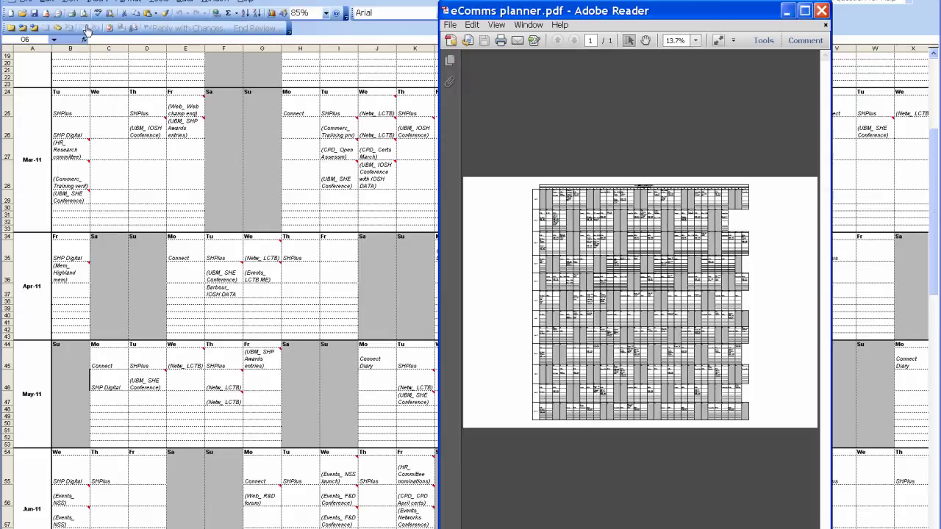
{"action": "left_click_drag", "start_coordinate": [556, 15], "coordinate": [470, 2]}
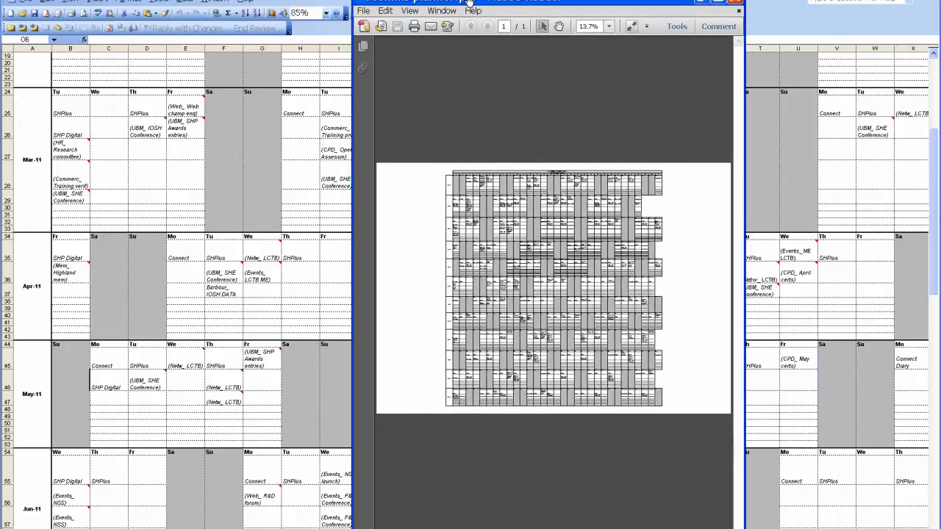
{"action": "left_click", "coordinate": [363, 11]}
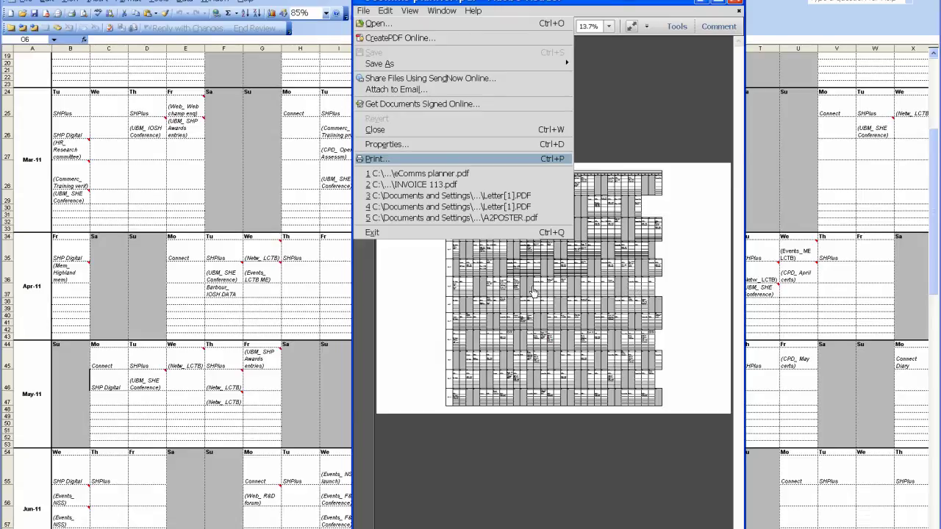
Choose the HP DesignJet 500 42+HPGL2 printer and set Page Scaling to None.
{"action": "key", "text": "Return"}
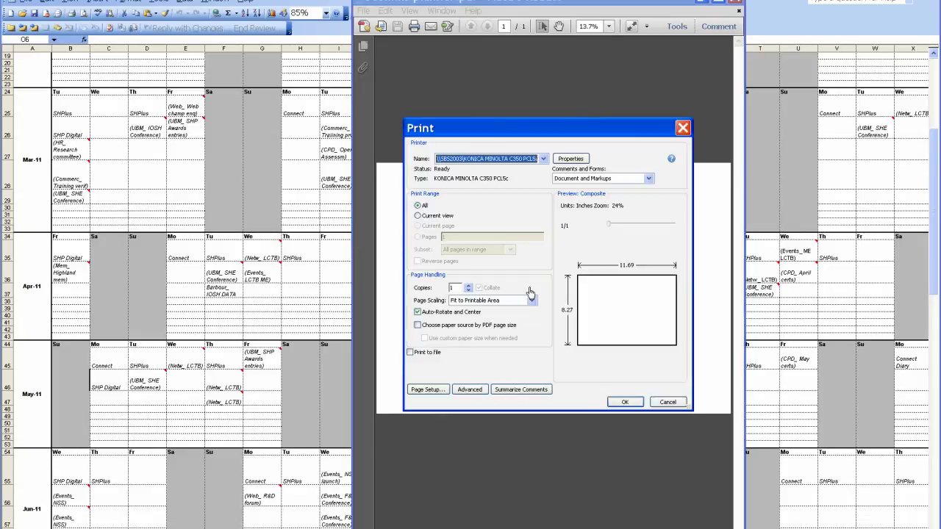
{"action": "left_click", "coordinate": [543, 158]}
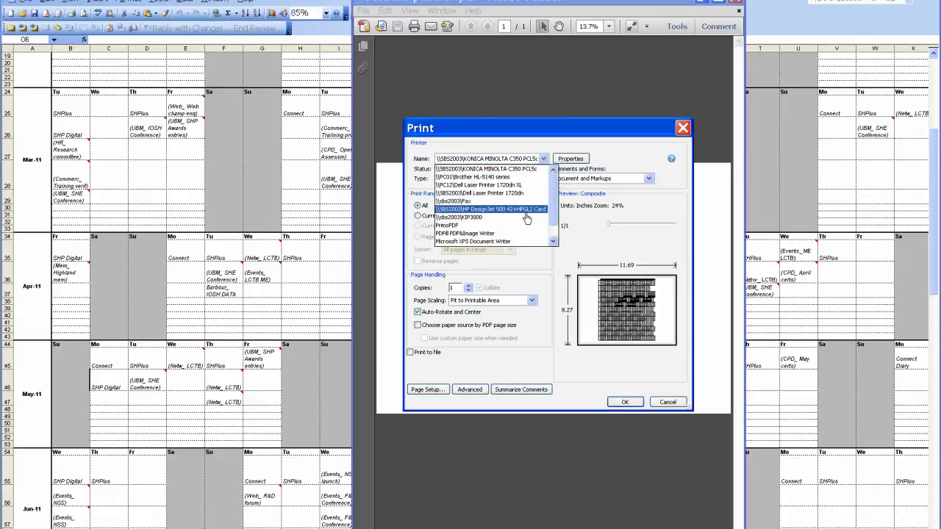
{"action": "key", "text": "Return"}
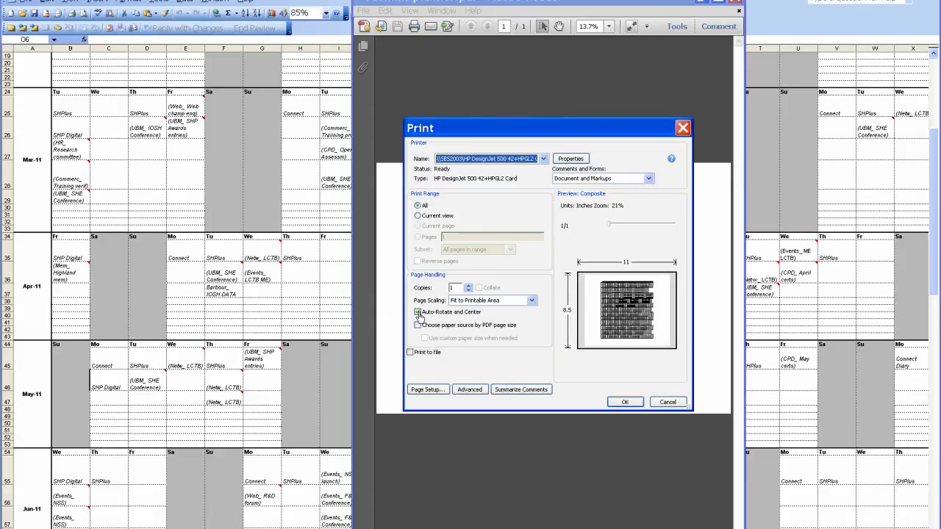
{"action": "left_click", "coordinate": [530, 300]}
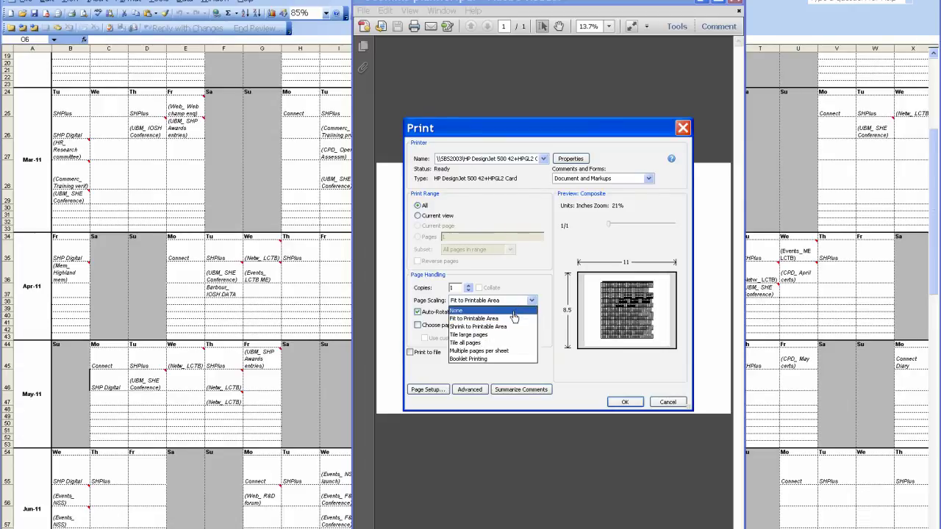
{"action": "left_click", "coordinate": [516, 312]}
{"action": "left_click", "coordinate": [531, 300]}
{"action": "left_click", "coordinate": [512, 307]}
{"action": "left_click", "coordinate": [564, 158]}
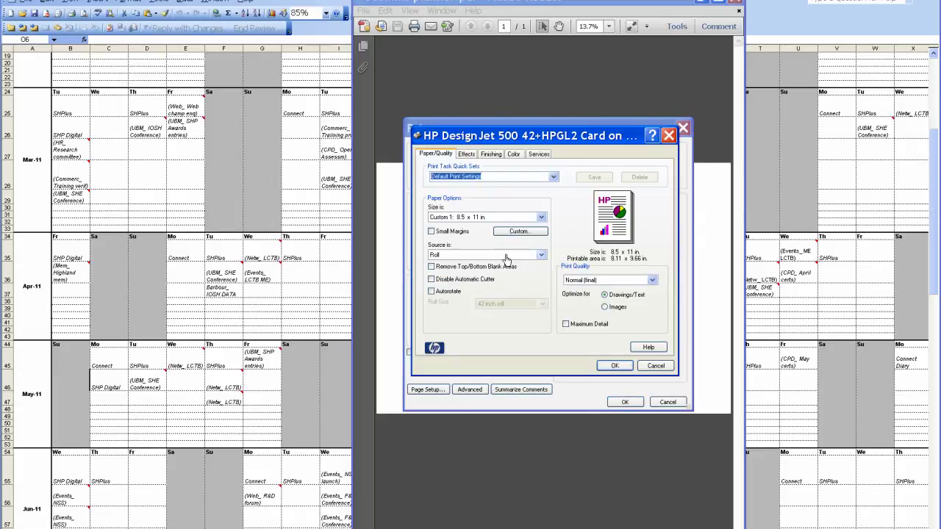
Set the plotter paper size to ISO A0 with Small Margins, accepting the warning.
{"action": "left_click", "coordinate": [475, 221]}
{"action": "left_click", "coordinate": [481, 287]}
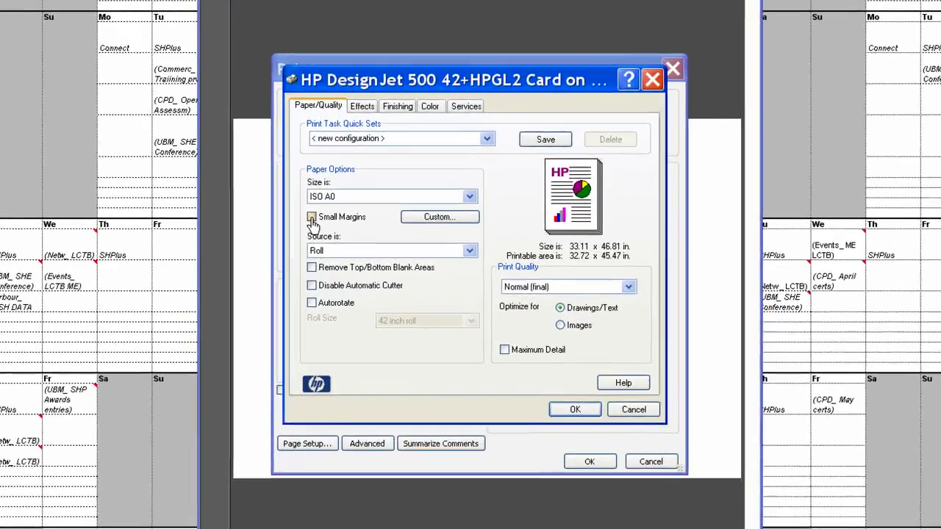
{"action": "left_click", "coordinate": [431, 232]}
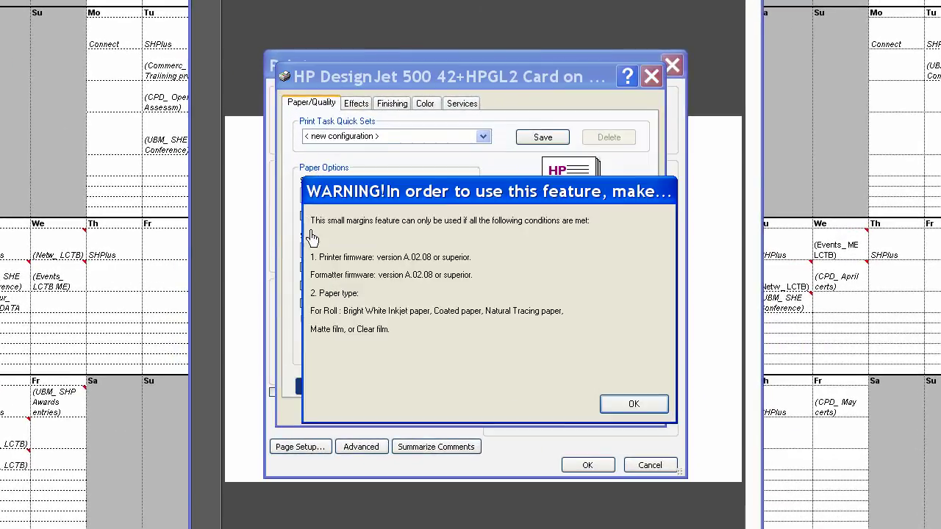
{"action": "left_click", "coordinate": [636, 406]}
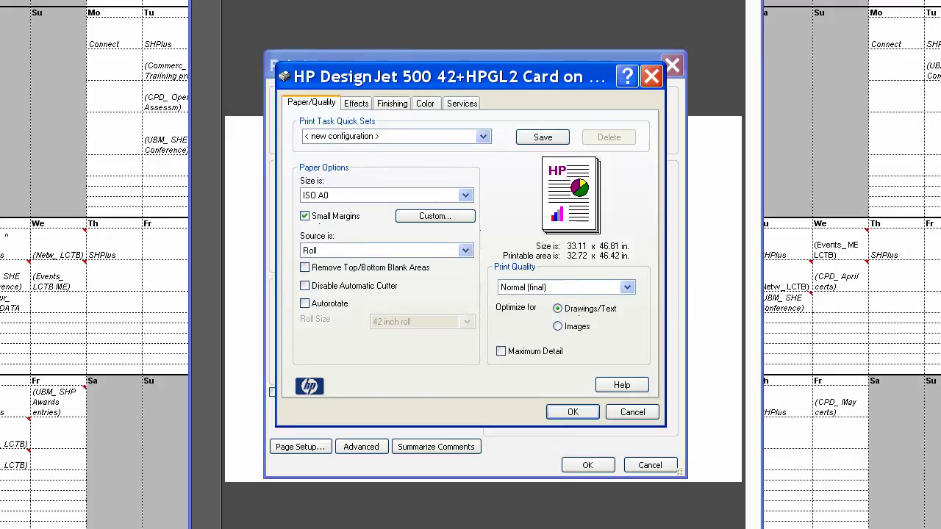
Review the plotter's Effects, Orientation, Colour and Services settings.
{"action": "left_click", "coordinate": [356, 103]}
{"action": "left_click", "coordinate": [391, 105]}
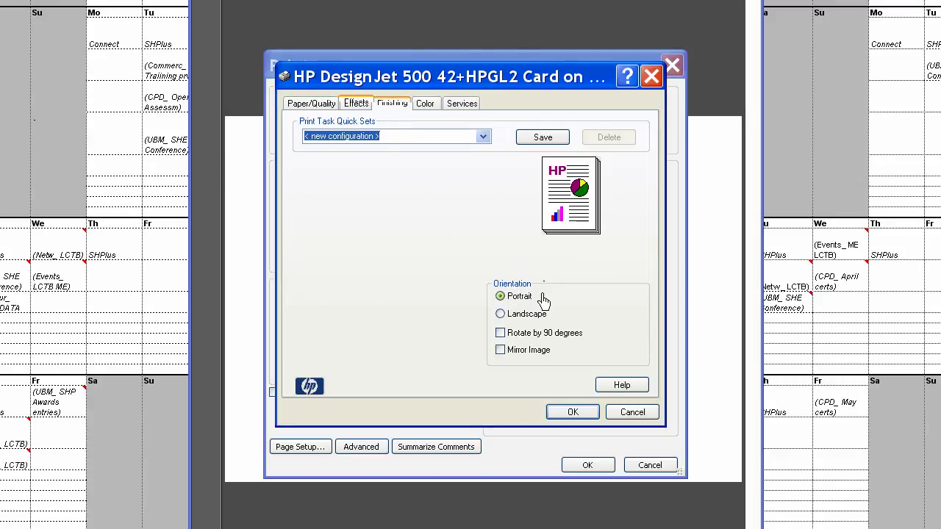
{"action": "left_click", "coordinate": [420, 105]}
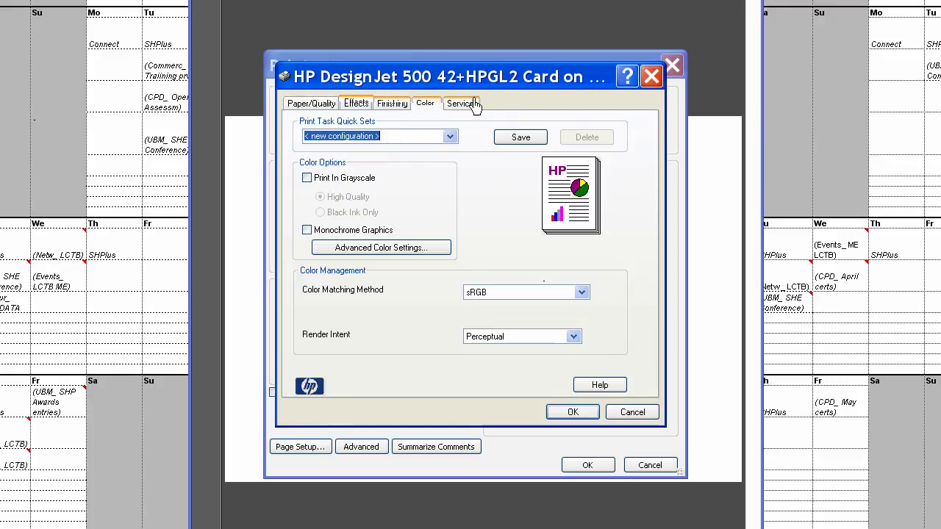
{"action": "left_click", "coordinate": [467, 104]}
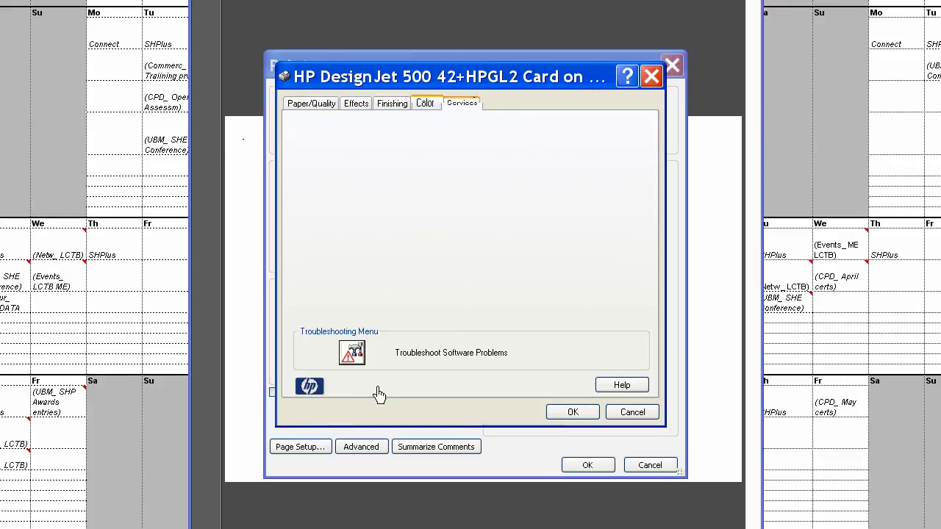
Enable Send Job as a Bitmap under software troubleshooting and OK the HP plotter properties.
{"action": "left_click", "coordinate": [351, 353]}
{"action": "left_click", "coordinate": [378, 254]}
{"action": "left_click", "coordinate": [425, 323]}
{"action": "left_click", "coordinate": [320, 105]}
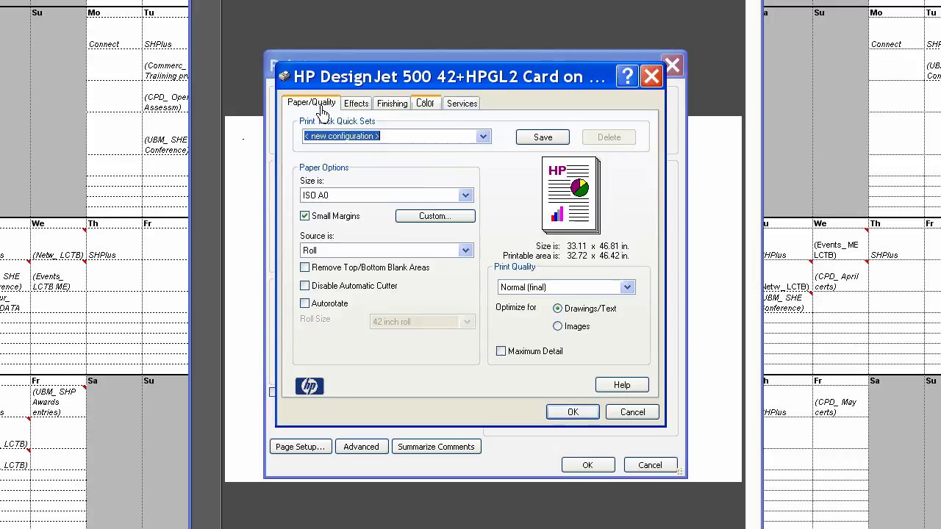
{"action": "left_click", "coordinate": [456, 105]}
{"action": "left_click", "coordinate": [352, 352]}
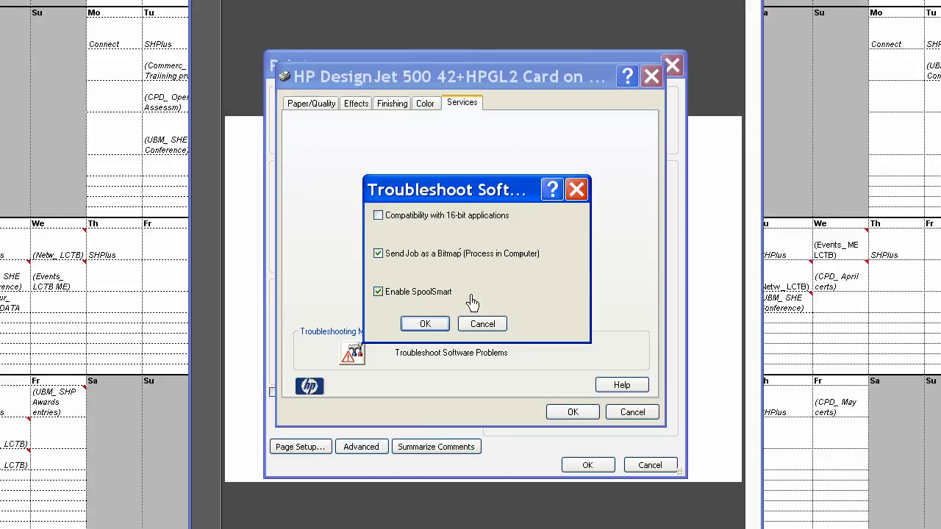
{"action": "left_click", "coordinate": [433, 331]}
{"action": "left_click", "coordinate": [313, 104]}
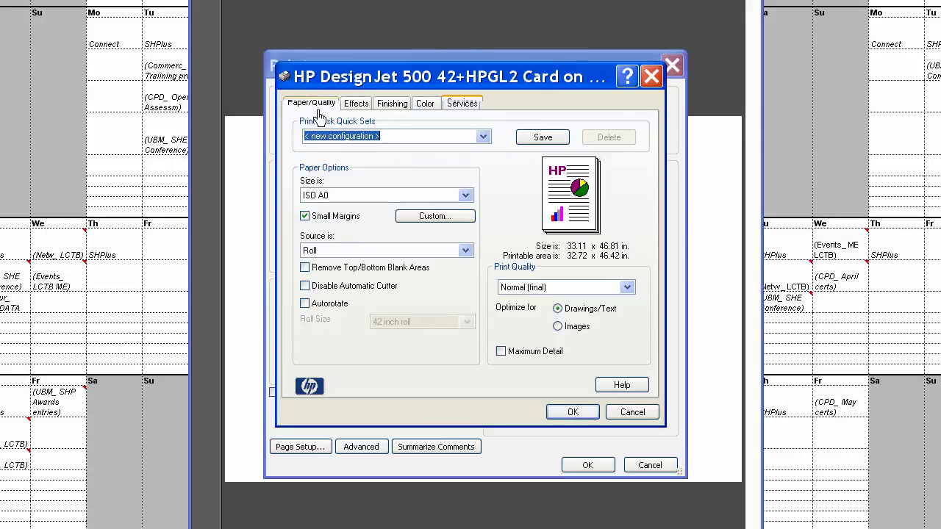
{"action": "left_click", "coordinate": [573, 412]}
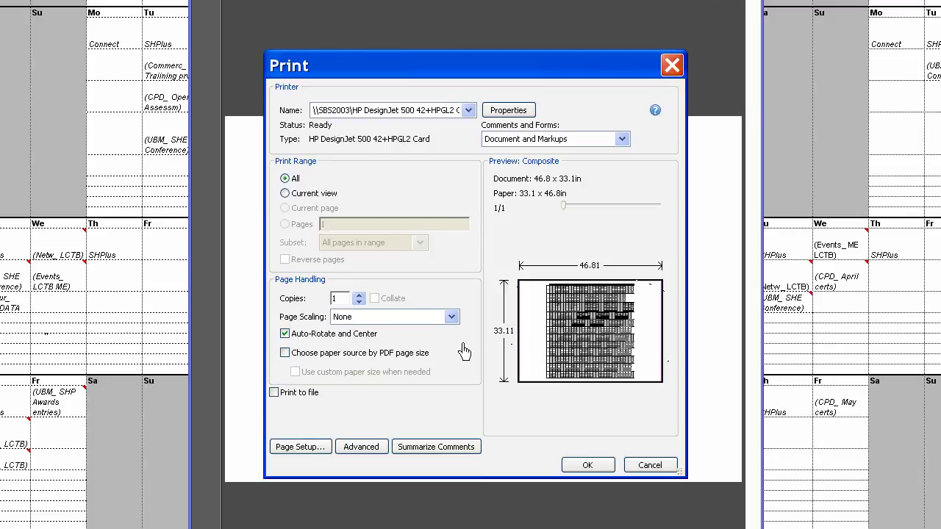
Set Page Scaling to Fit to Printable Area after comparing it with None, previewing at 99%.
{"action": "left_click", "coordinate": [452, 316]}
{"action": "left_click", "coordinate": [438, 344]}
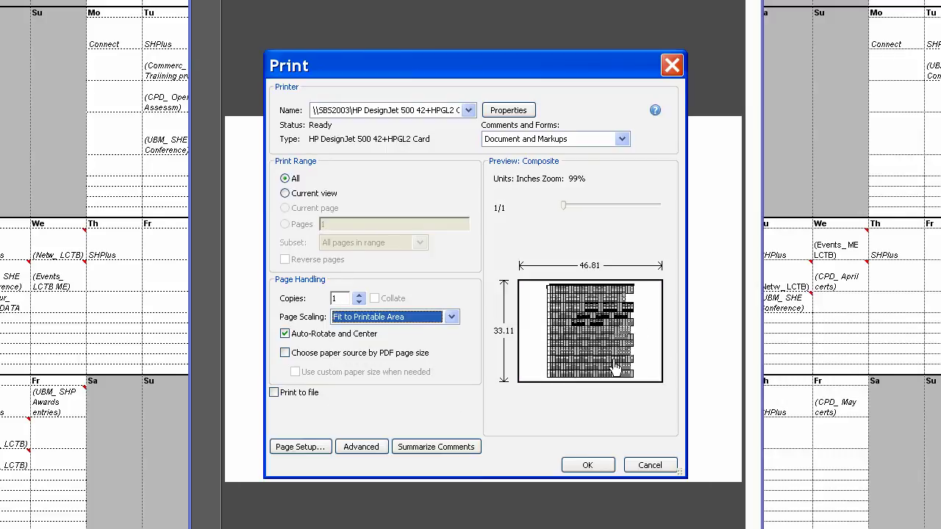
{"action": "left_click", "coordinate": [452, 317]}
{"action": "left_click", "coordinate": [437, 330]}
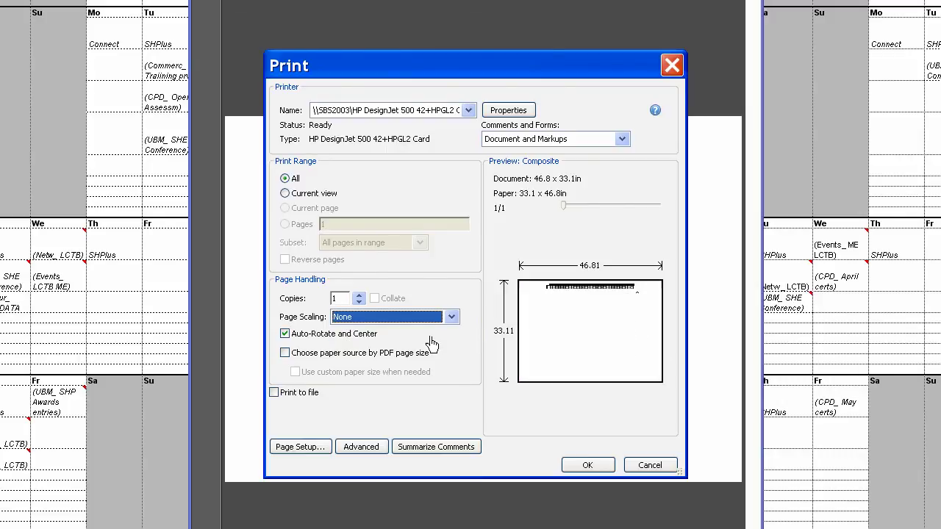
{"action": "left_click", "coordinate": [451, 317]}
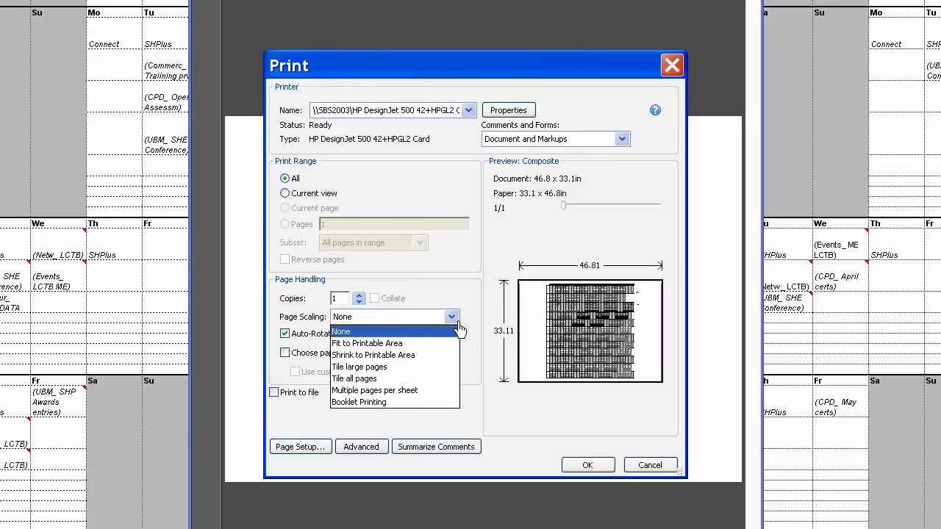
{"action": "left_click", "coordinate": [441, 344]}
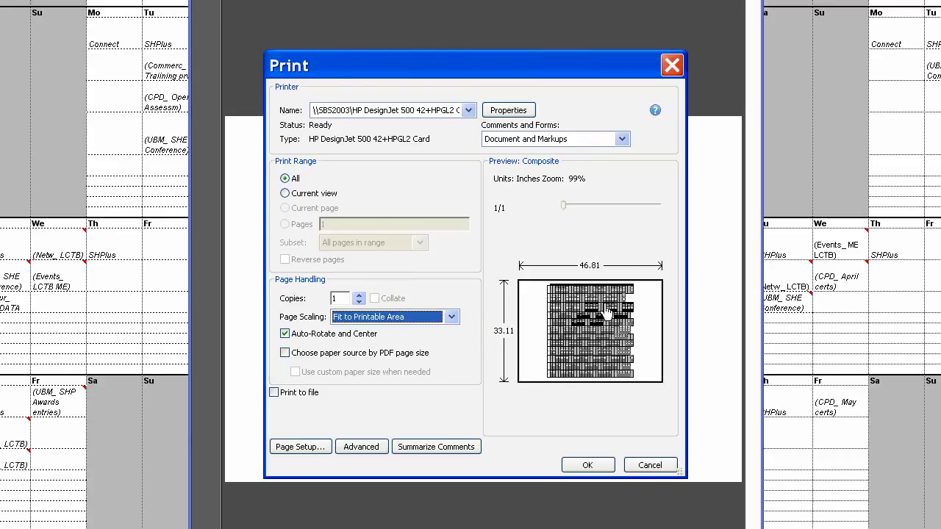